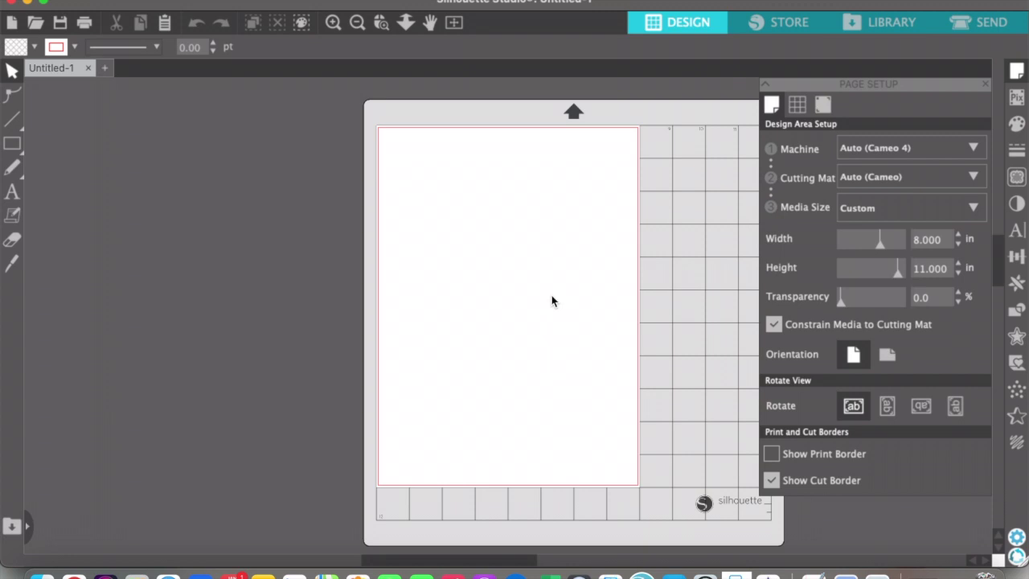
# Open heart.png from the Downloads folder
pyautogui.press('super+o')
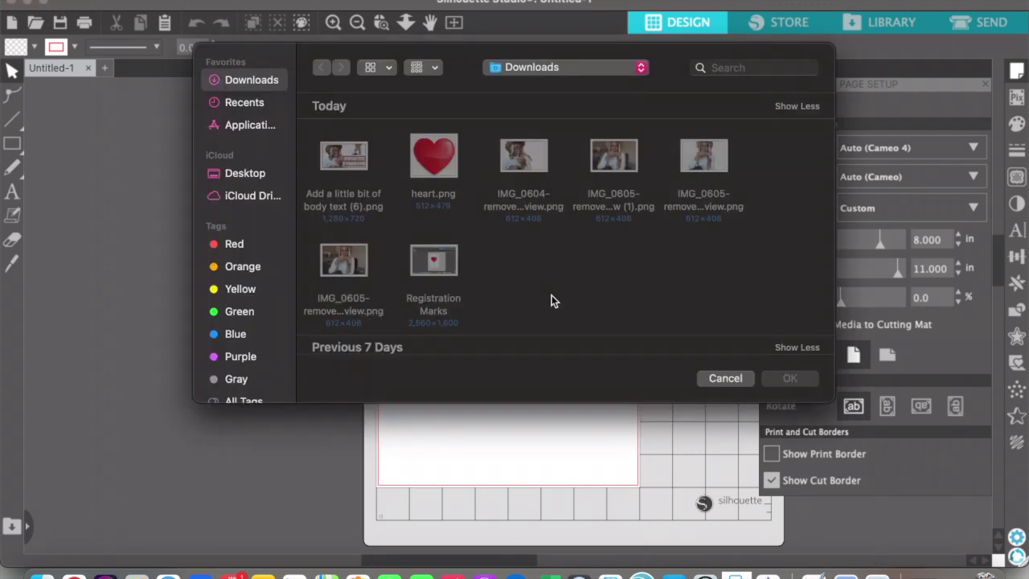
pyautogui.click(435, 160)
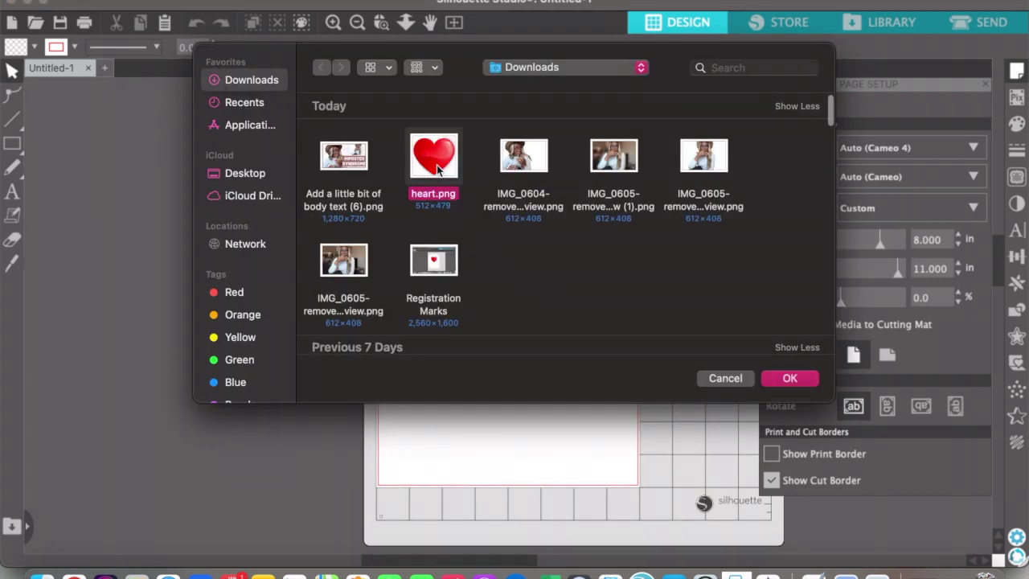
pyautogui.click(786, 380)
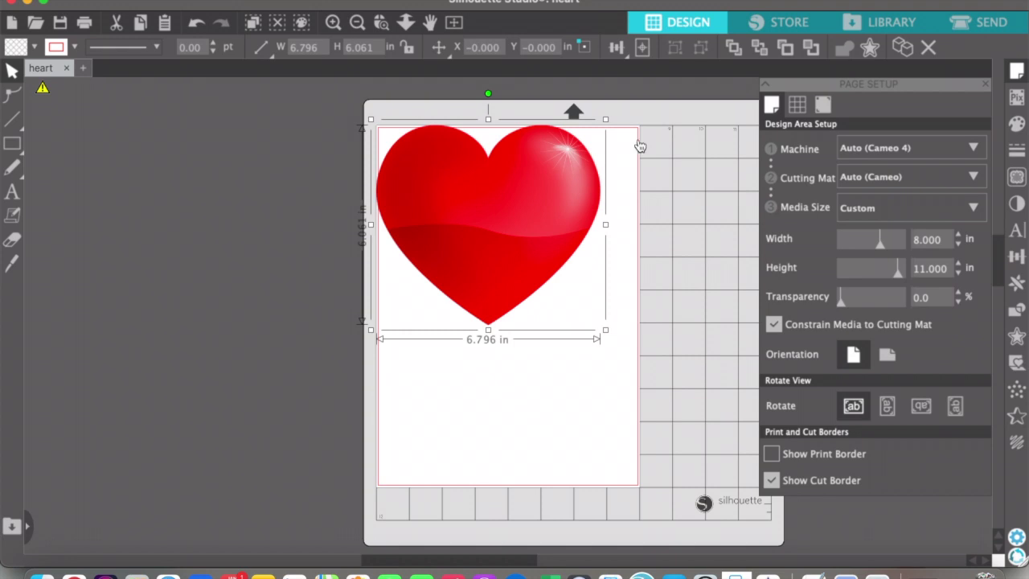
# Scale the heart down to about 4.67 in wide and place it at about X 1.75, Y 2.65 in on the page
pyautogui.moveTo(605, 119); pyautogui.dragTo(579, 211)
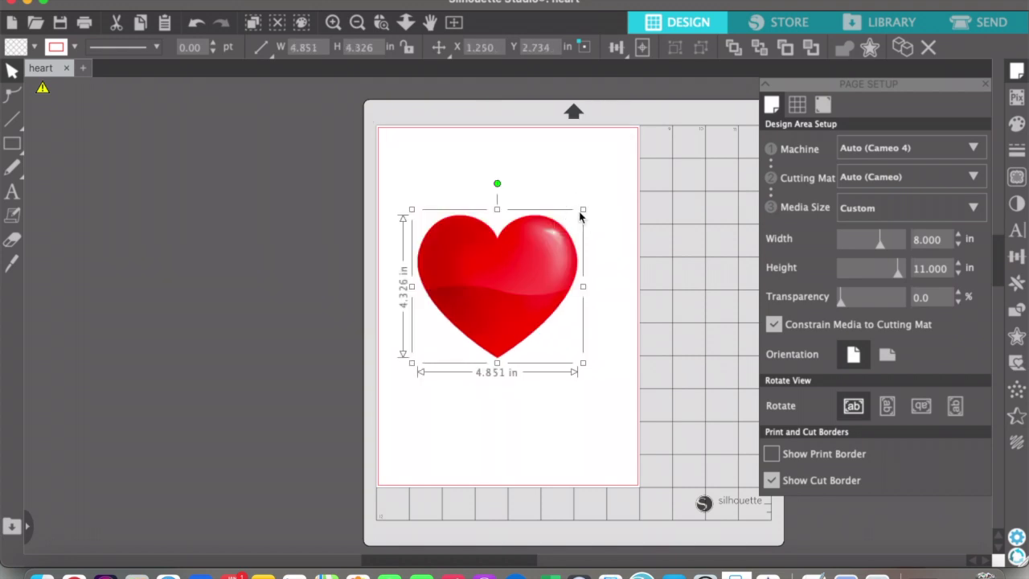
pyautogui.click(485, 280)
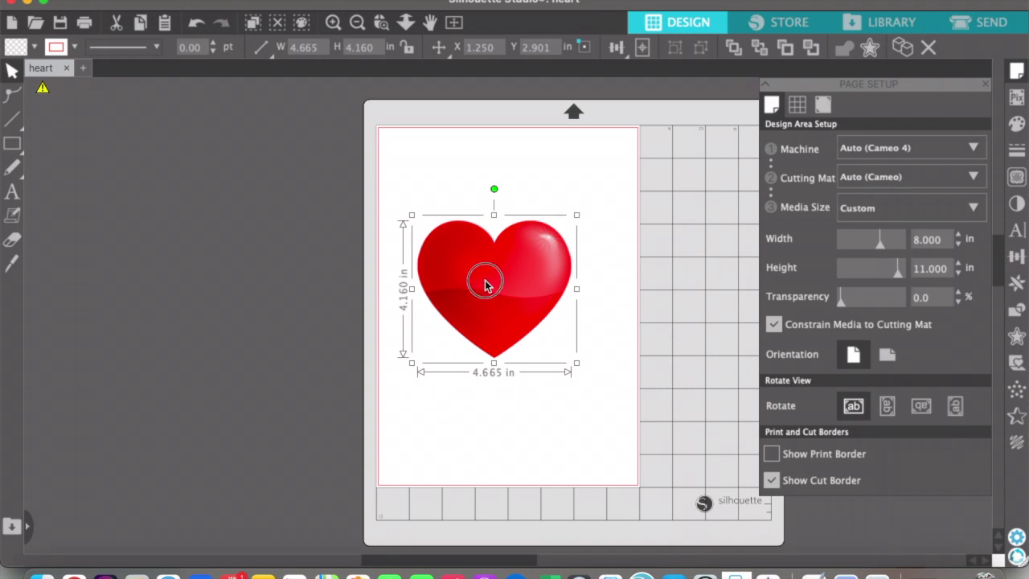
pyautogui.moveTo(485, 283); pyautogui.dragTo(494, 277)
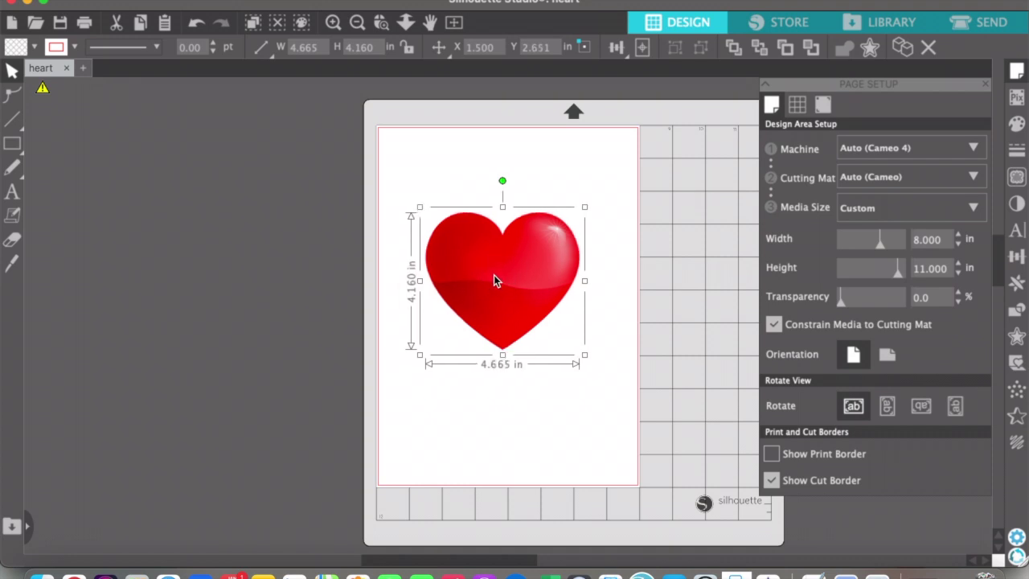
pyautogui.click(438, 173)
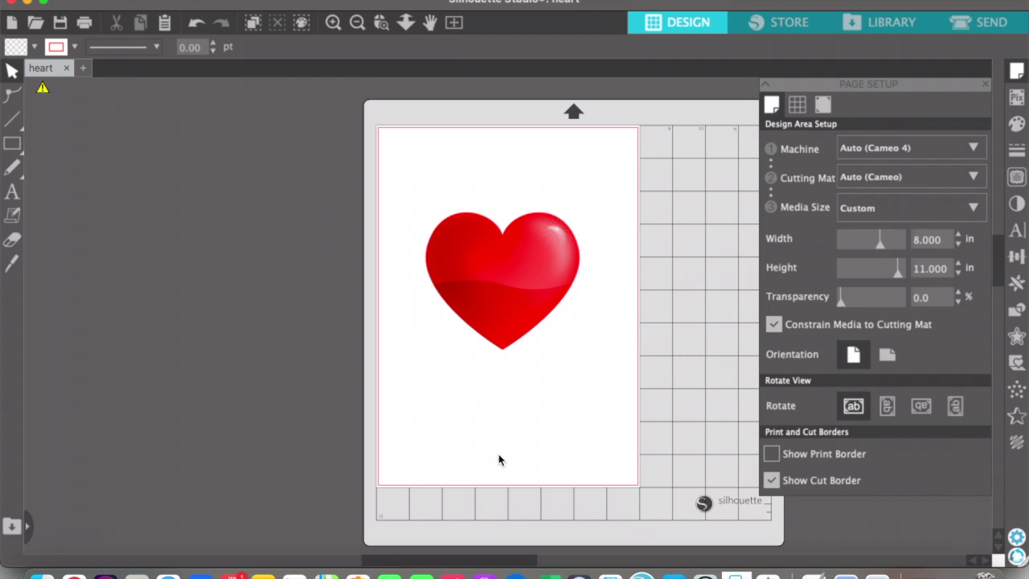
pyautogui.click(499, 279)
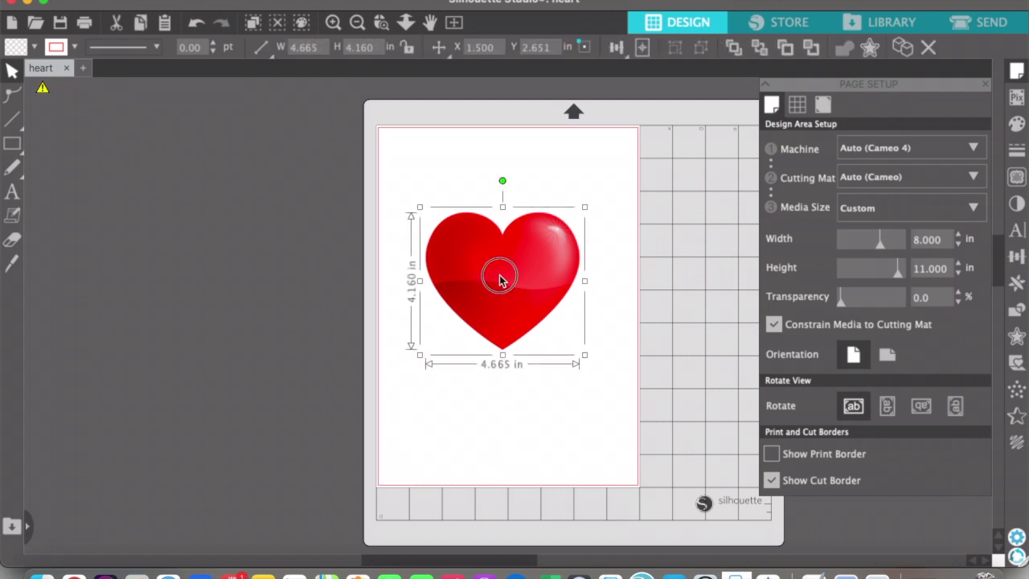
pyautogui.moveTo(499, 279); pyautogui.dragTo(505, 278)
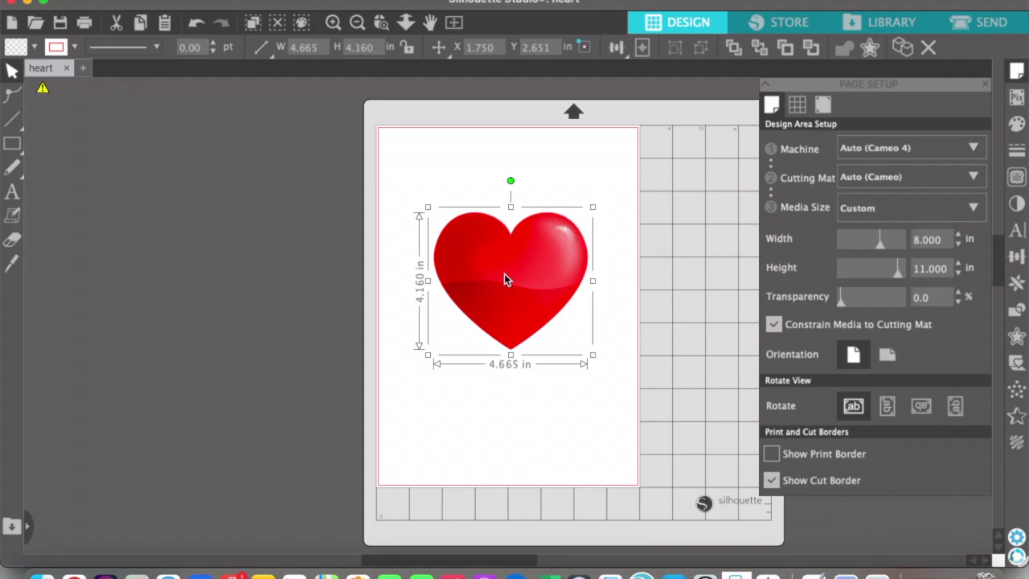
pyautogui.click(566, 415)
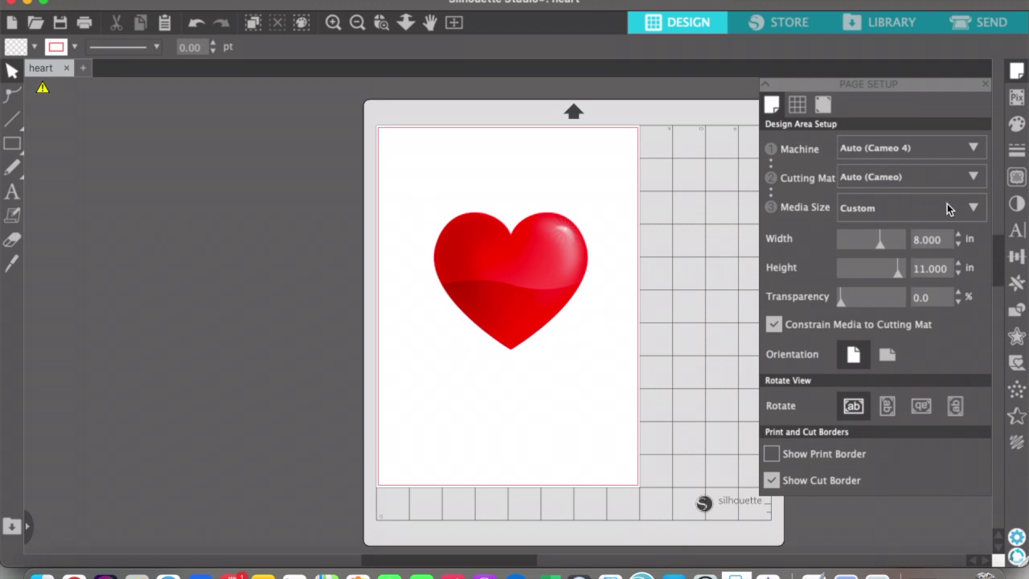
# Select a trace area of about 5.5 by 4.75 in enclosing the whole heart
pyautogui.click(1022, 182)
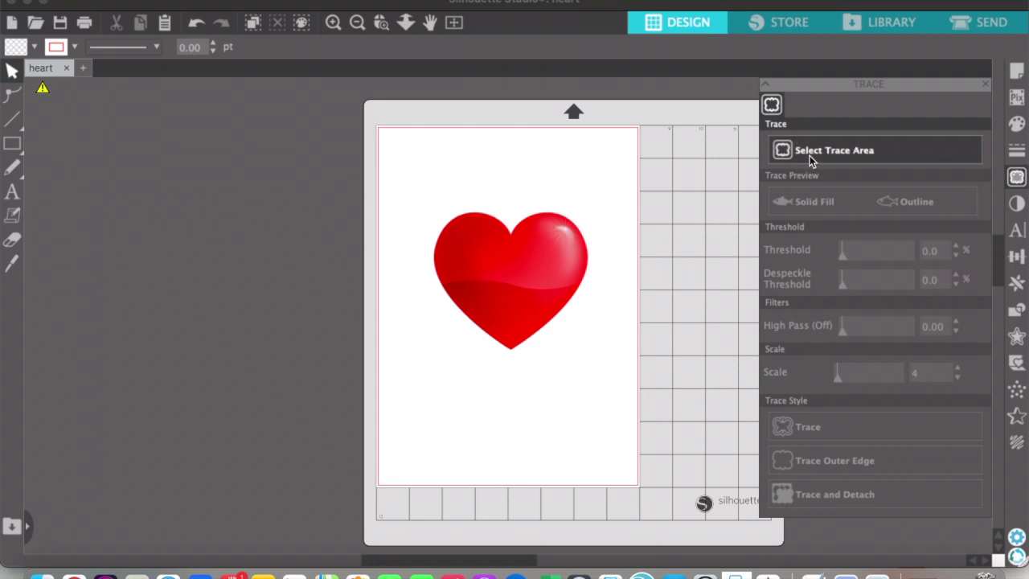
pyautogui.click(810, 155)
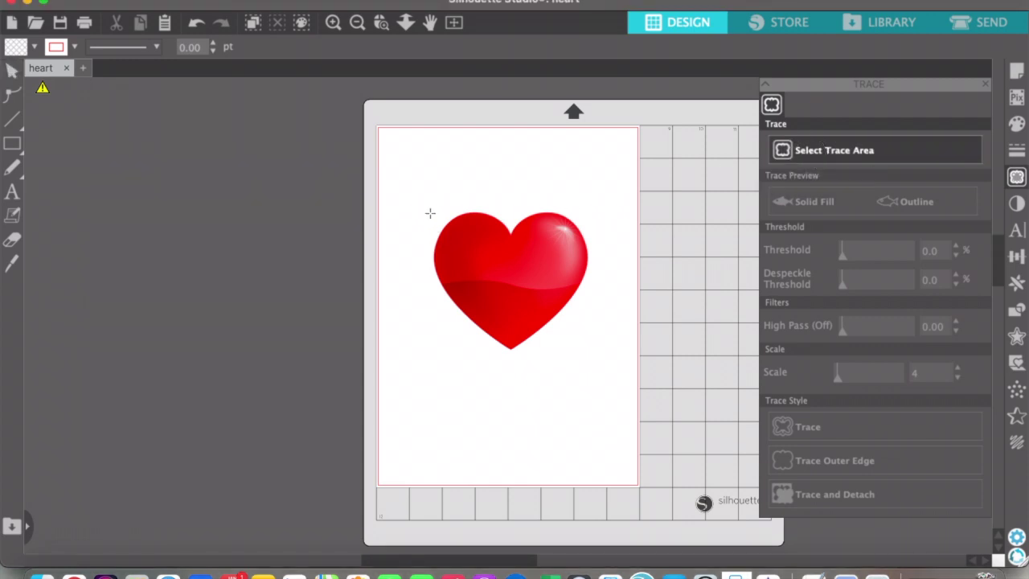
pyautogui.moveTo(423, 199)
pyautogui.mouseDown()
pyautogui.moveTo(432, 251)
pyautogui.moveTo(526, 353)
pyautogui.moveTo(608, 321)
pyautogui.moveTo(592, 340)
pyautogui.moveTo(608, 348)
pyautogui.mouseUp()
pyautogui.moveTo(516, 353); pyautogui.dragTo(518, 361)
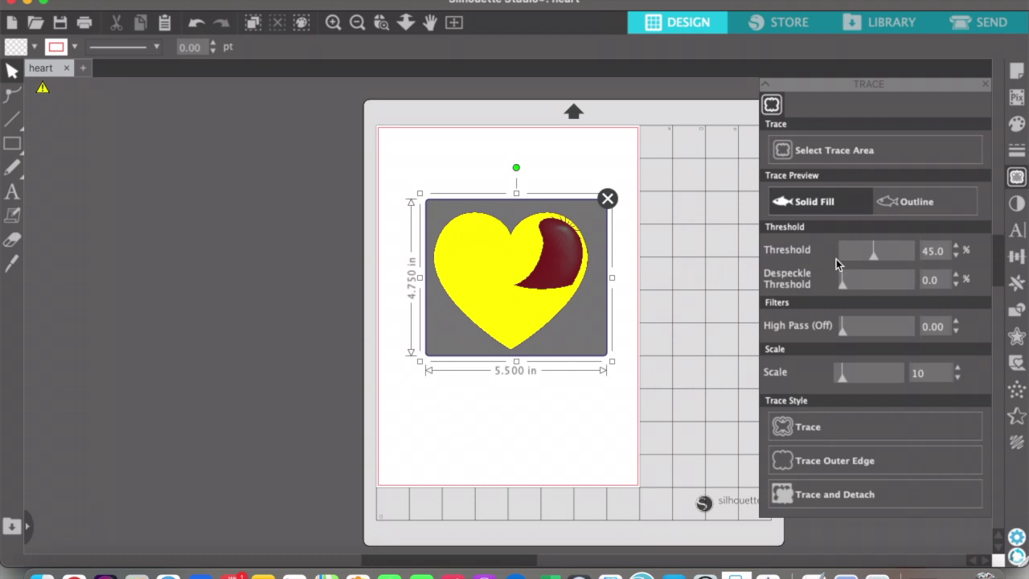
# Raise the trace threshold to 100% and trace the heart with the standard Trace style
pyautogui.click(892, 261)
pyautogui.click(907, 260)
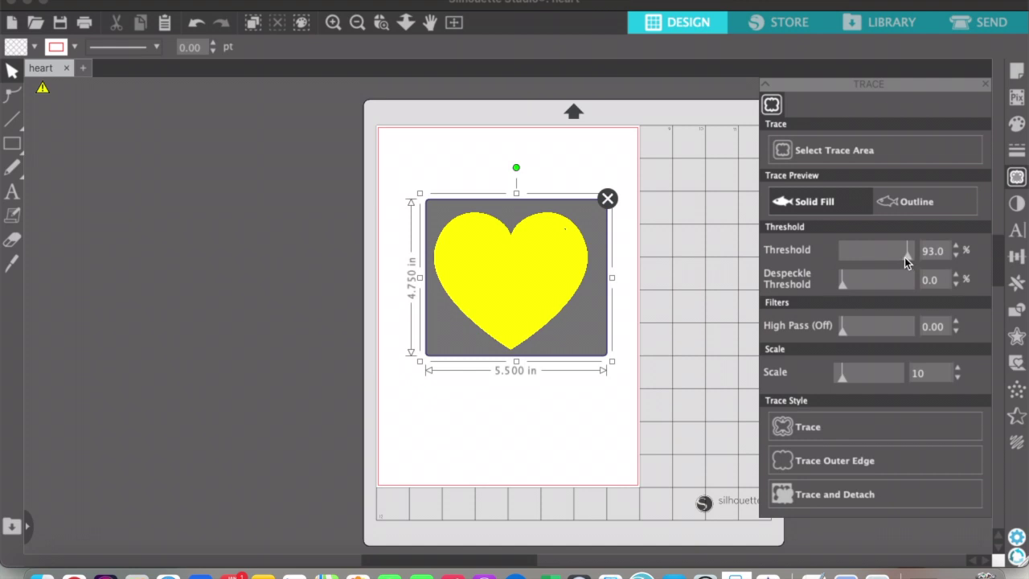
pyautogui.click(912, 260)
pyautogui.click(804, 424)
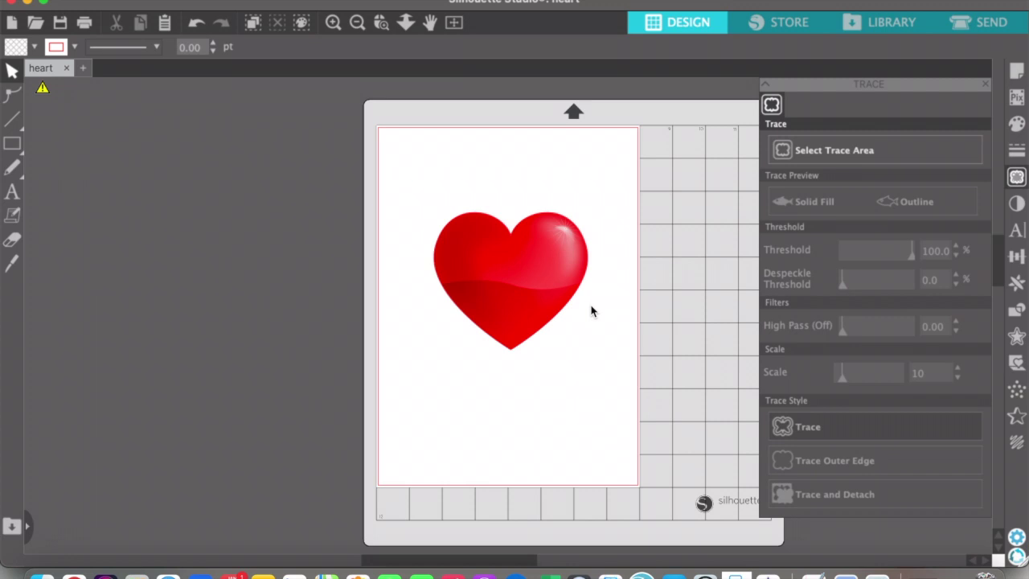
# Turn on registration marks for the page and restore their default settings
pyautogui.click(1017, 72)
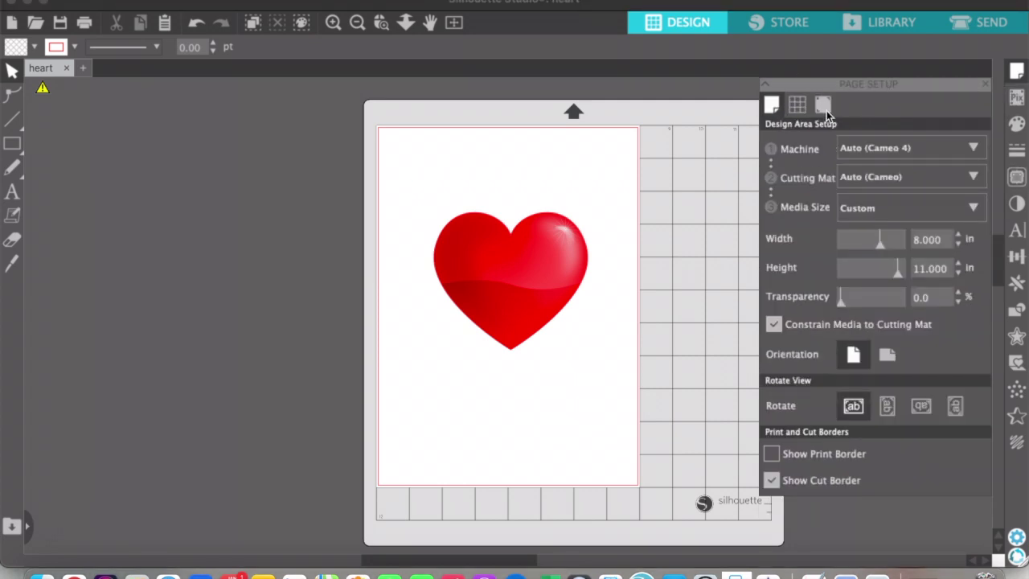
pyautogui.click(824, 111)
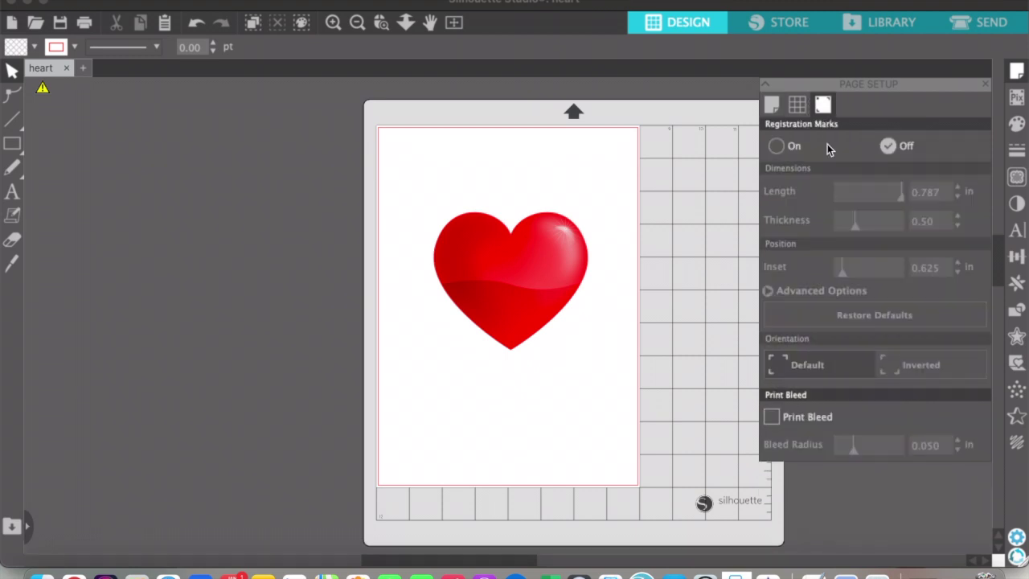
pyautogui.click(776, 147)
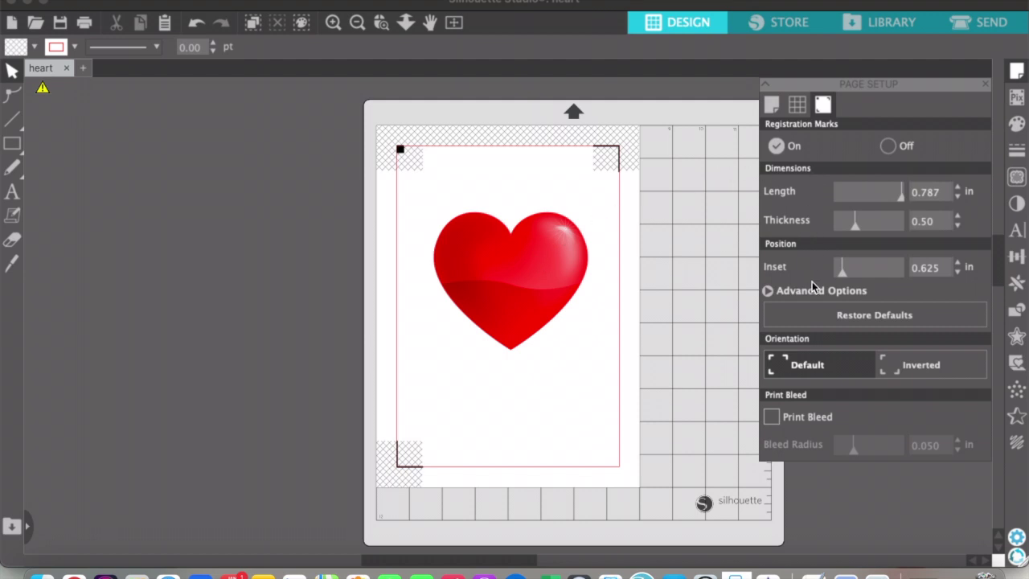
pyautogui.click(836, 320)
# Check the registration marks in the print preview and print the page on the HP ENVY 6000 series
pyautogui.press('super+p')
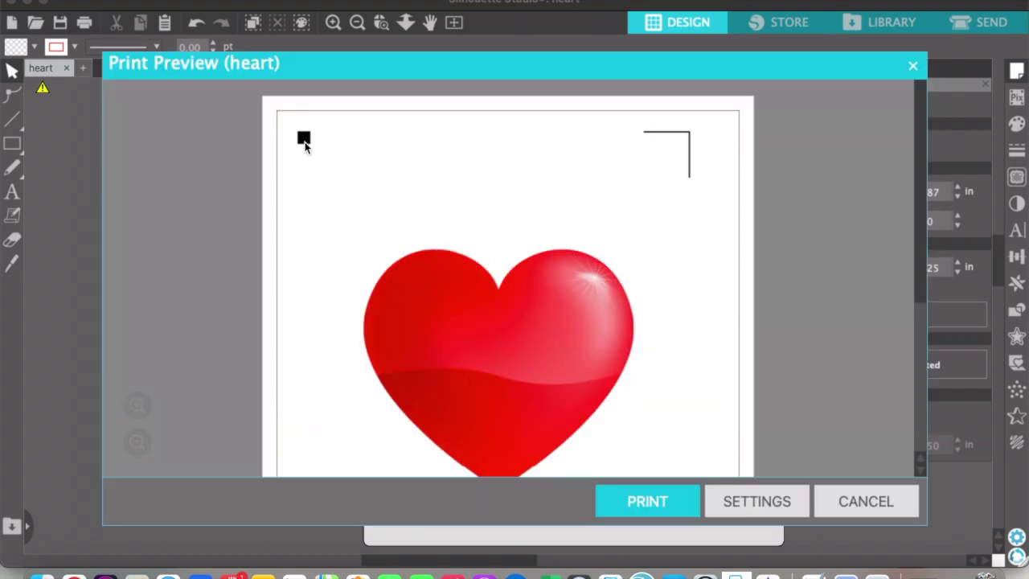
pyautogui.scroll(-5, 461, 260)
pyautogui.scroll(5, 313, 405)
pyautogui.scroll(-5, 363, 246)
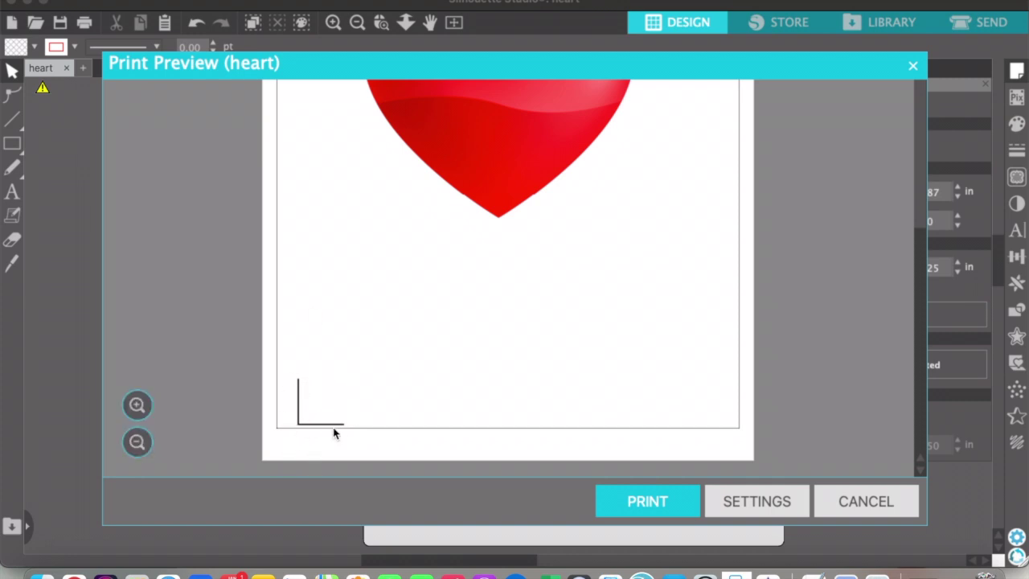
pyautogui.scroll(5, 405, 378)
pyautogui.click(647, 500)
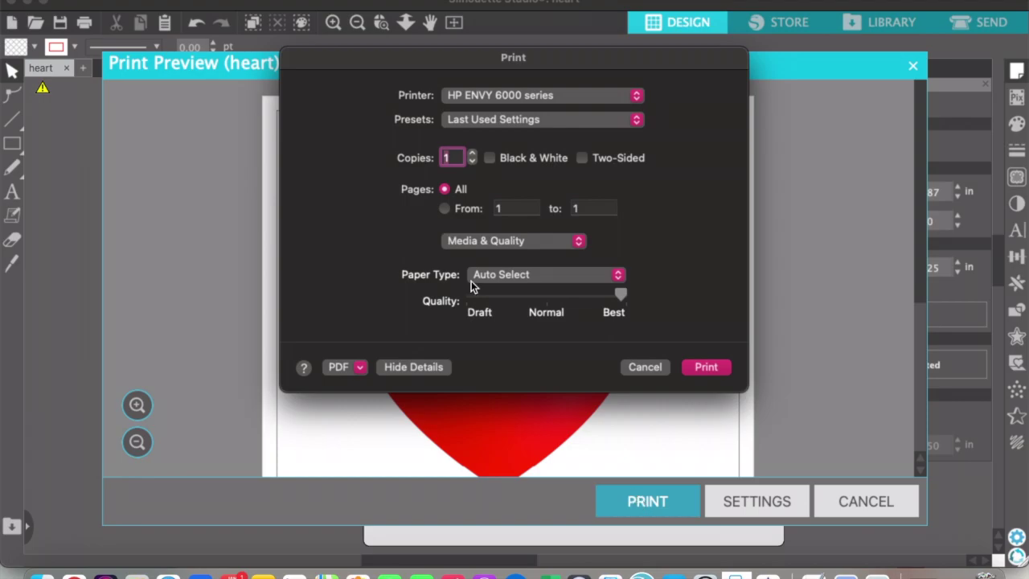
pyautogui.click(706, 367)
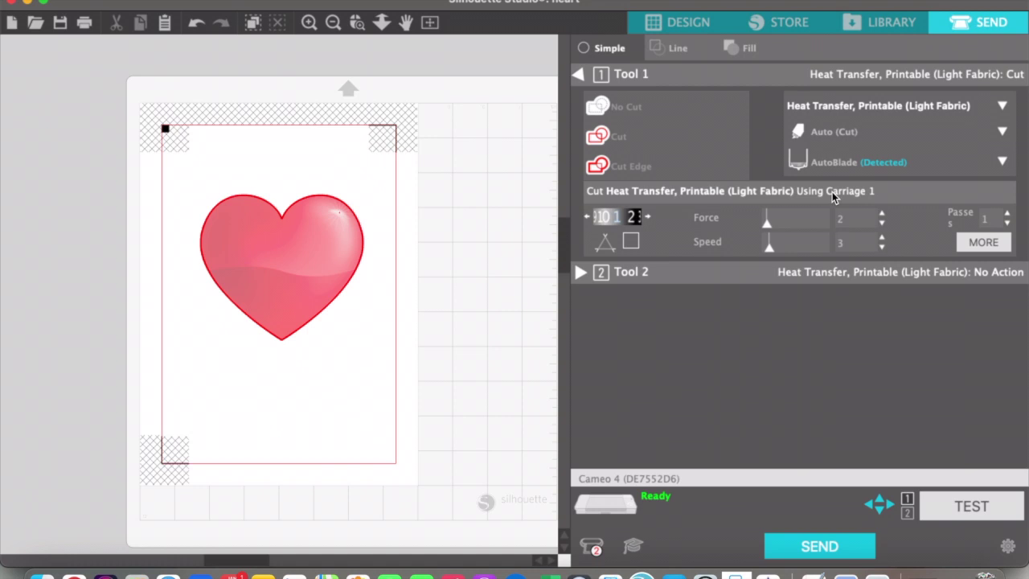
# Look through the Tool 1 material list for the heat transfer types, keeping Heat Transfer, Printable (Light Fabric)
pyautogui.click(853, 113)
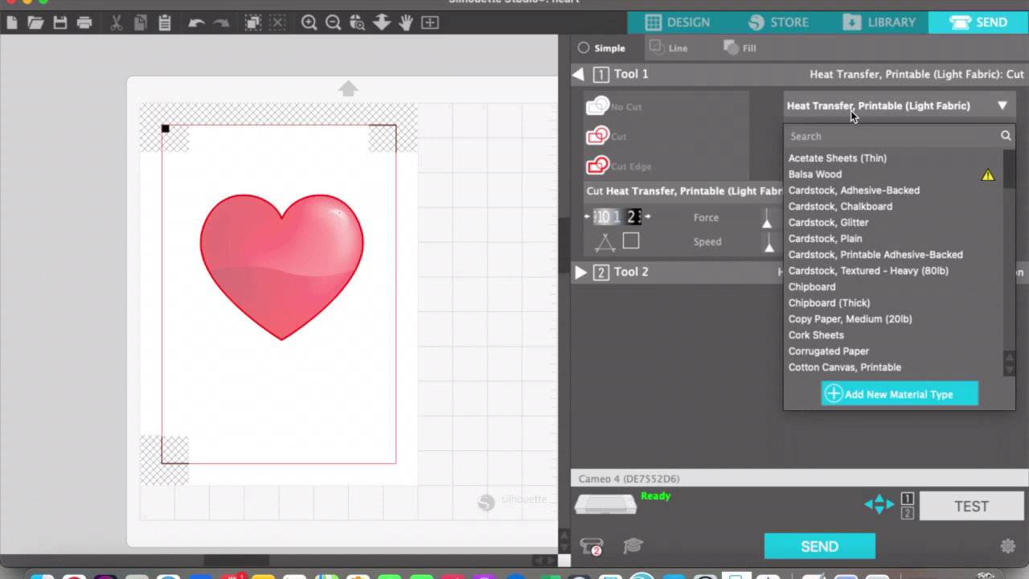
pyautogui.click(1011, 296)
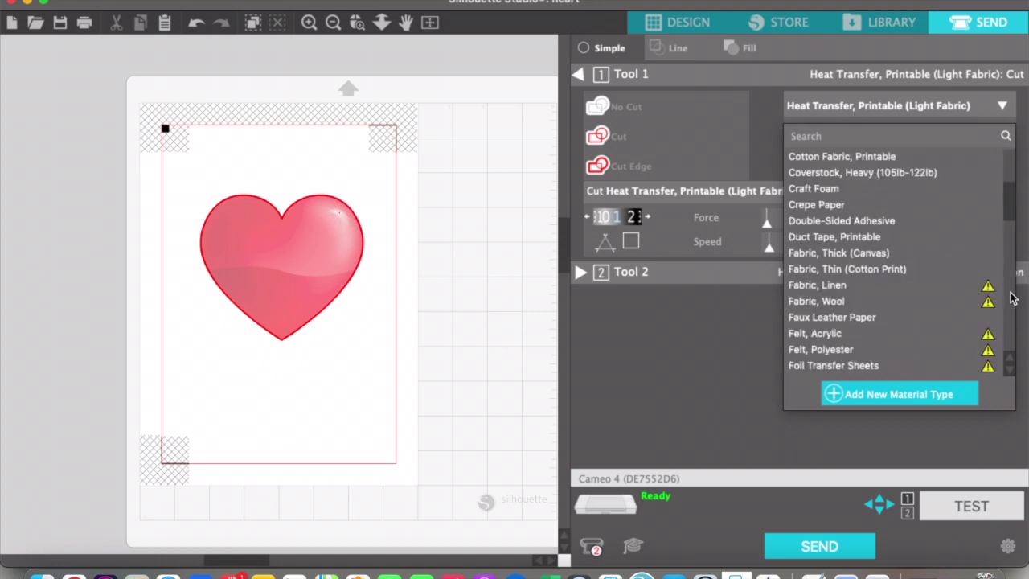
pyautogui.click(1011, 297)
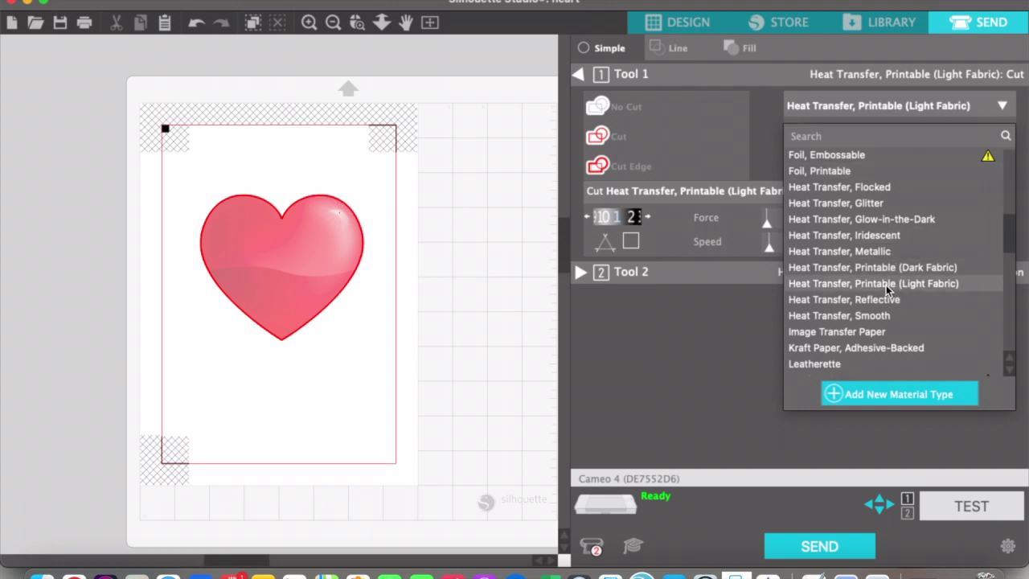
pyautogui.click(714, 313)
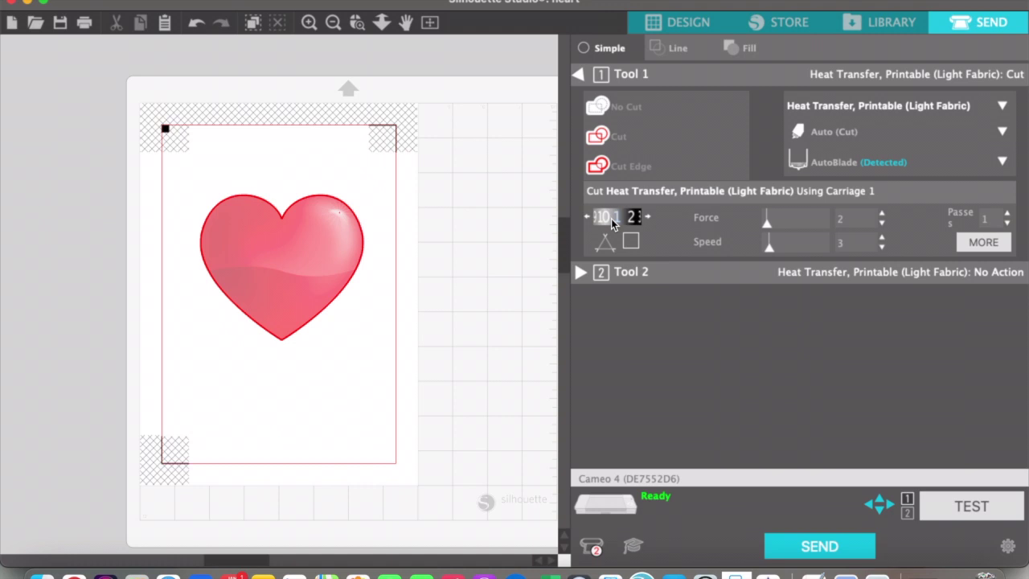
# Set the Tool 1 blade depth to 5 and the cutting force to 12
pyautogui.click(648, 218)
pyautogui.click(648, 218)
pyautogui.click(648, 218)
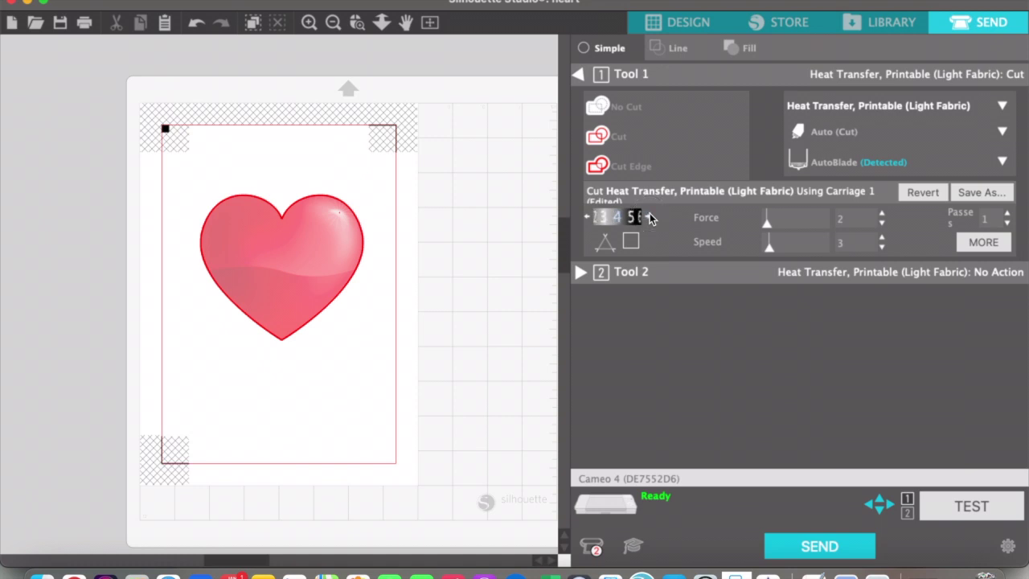
pyautogui.click(648, 218)
pyautogui.doubleClick(851, 220)
pyautogui.write('12')
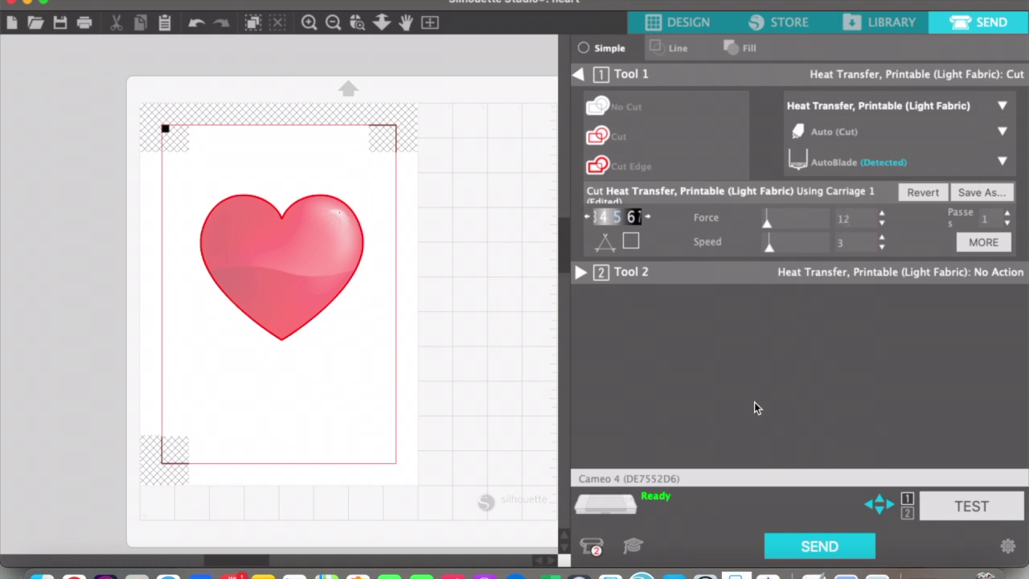